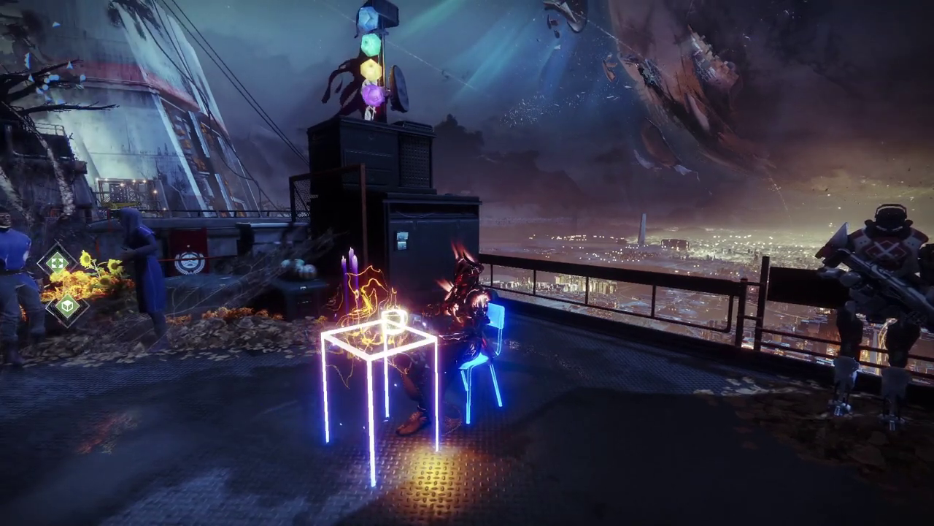
pyautogui.press('w')
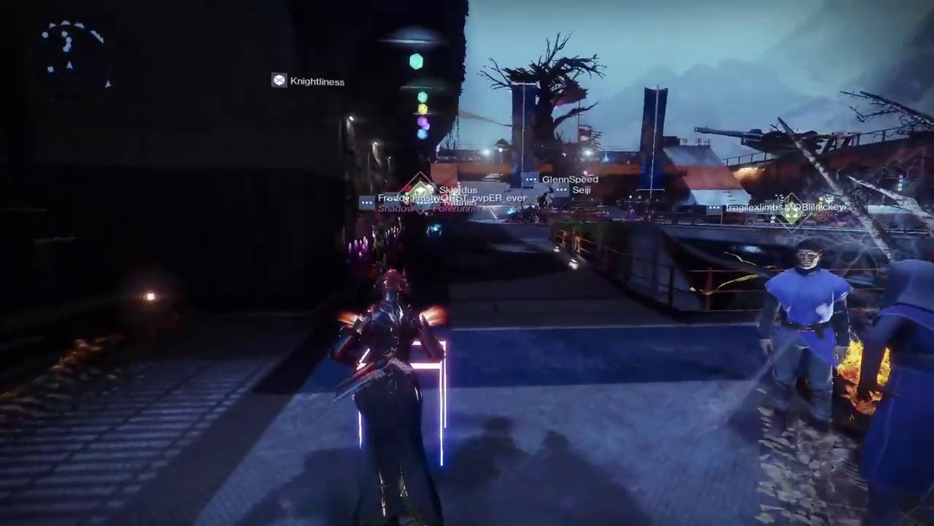
pyautogui.press('w')
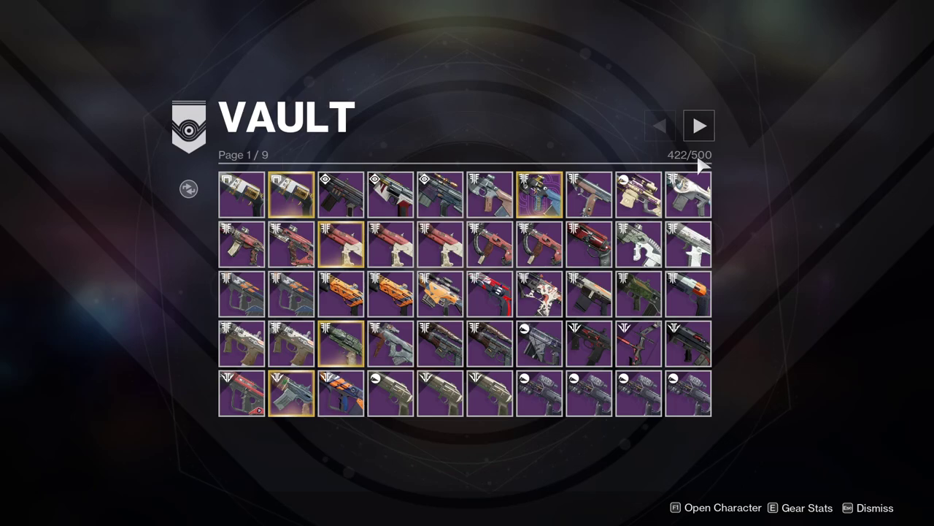
# - Page through the Vault to its last page and back toward the earlier pages to review the stored gear
pyautogui.click(707, 127)
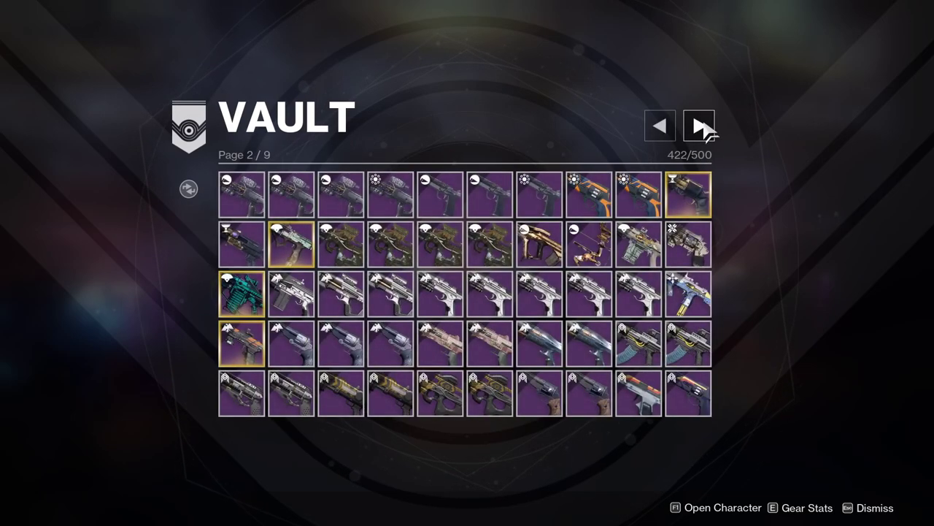
pyautogui.click(706, 128)
pyautogui.click(706, 128)
pyautogui.click(707, 129)
pyautogui.click(707, 128)
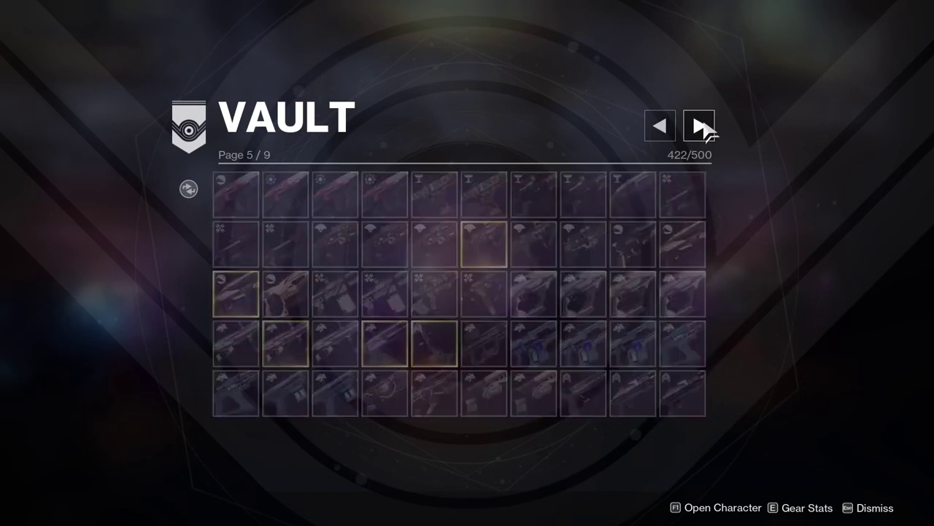
pyautogui.click(705, 128)
pyautogui.click(706, 128)
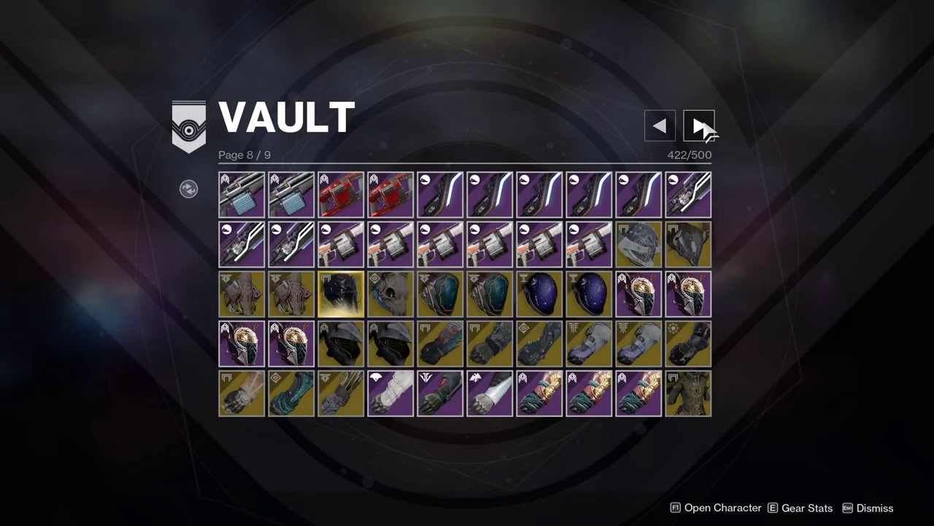
pyautogui.click(705, 129)
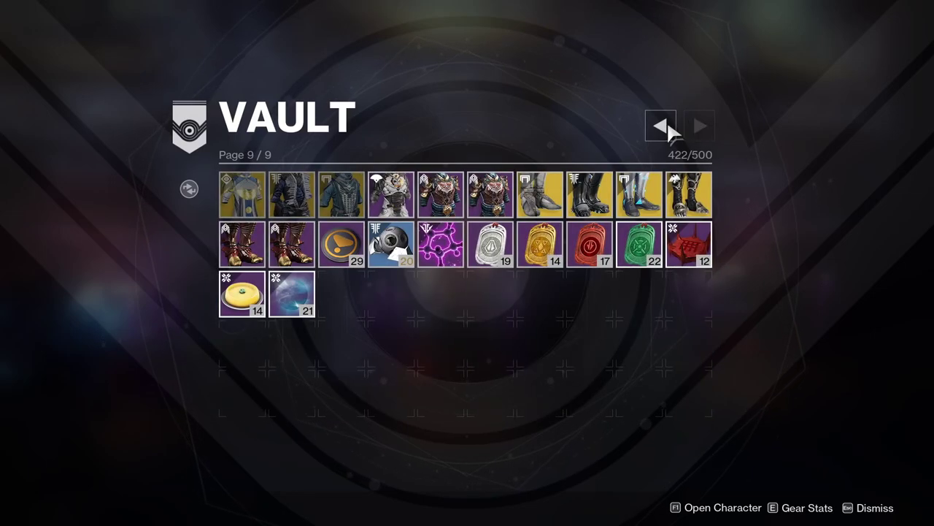
pyautogui.click(661, 127)
pyautogui.click(661, 127)
pyautogui.click(661, 127)
pyautogui.click(661, 127)
pyautogui.click(662, 127)
pyautogui.click(662, 127)
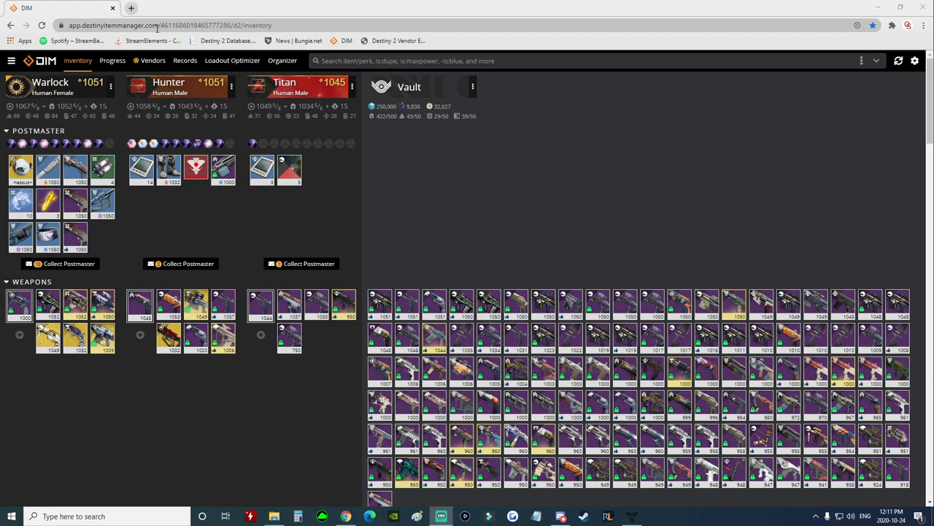
# - Search the Destiny Item Manager inventory for is:dupe and review the list of available search filters in the filters help
pyautogui.click(324, 61)
pyautogui.write('is:dupe')
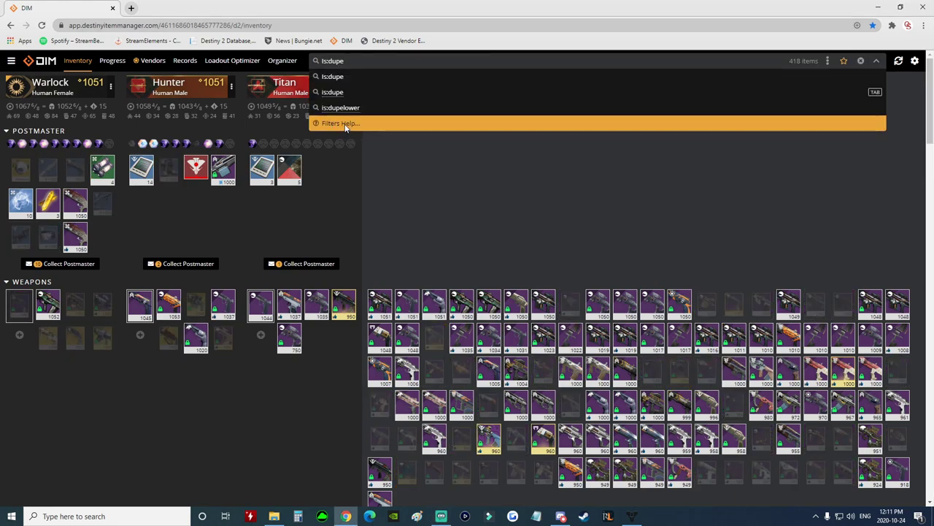
pyautogui.click(347, 124)
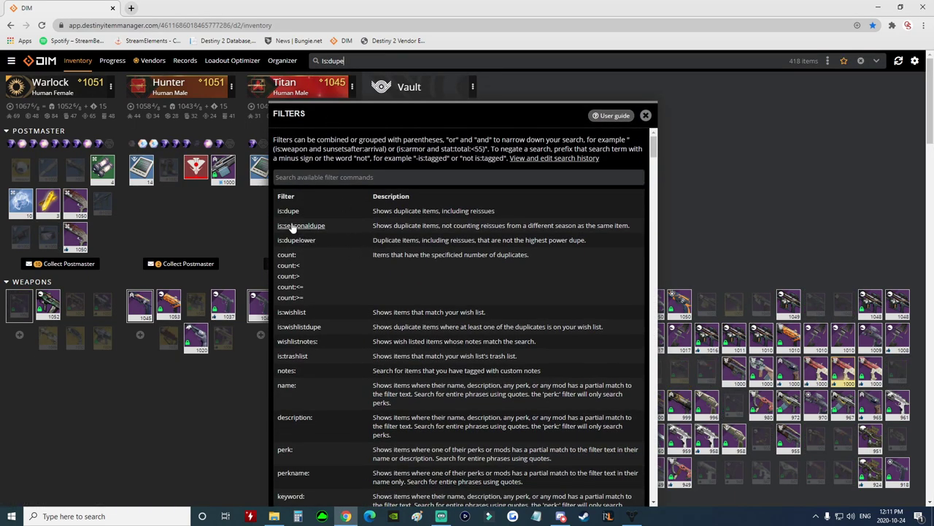
pyautogui.scroll(-5, 290, 228)
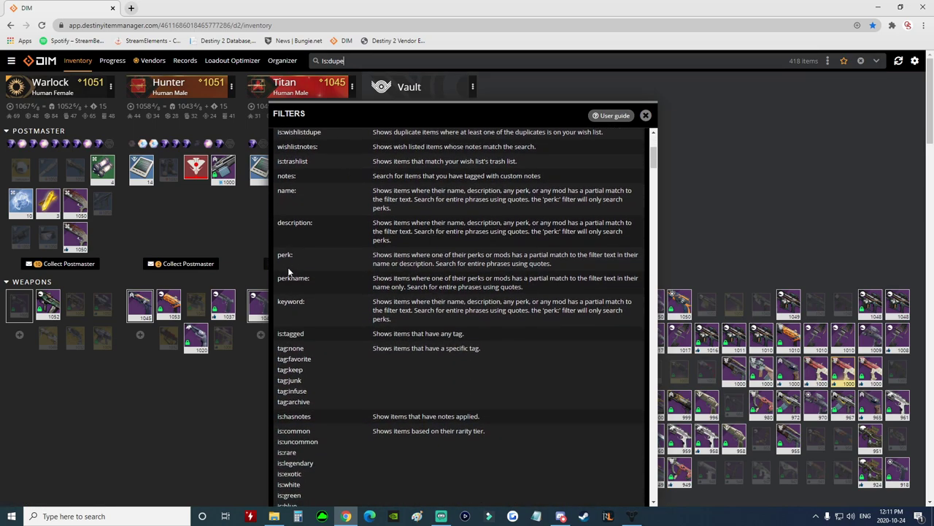
pyautogui.scroll(-8, 289, 272)
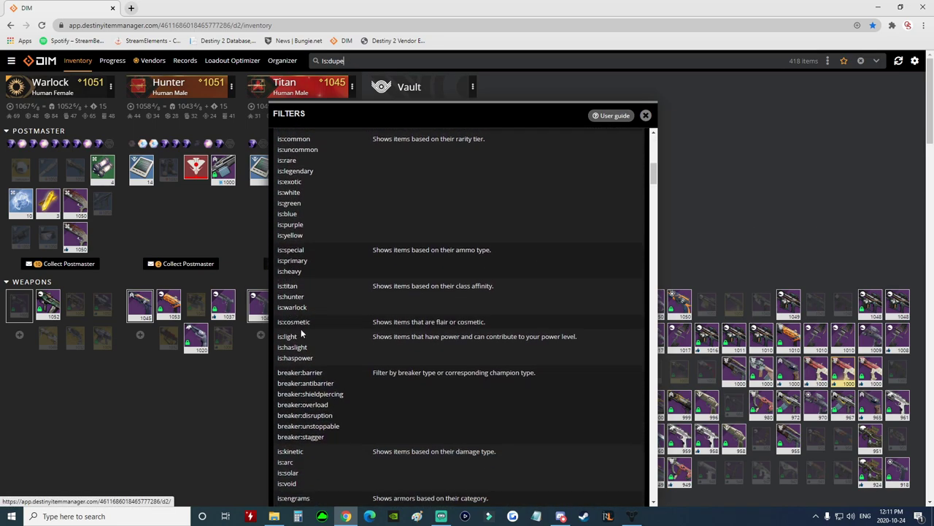
pyautogui.scroll(-4, 306, 387)
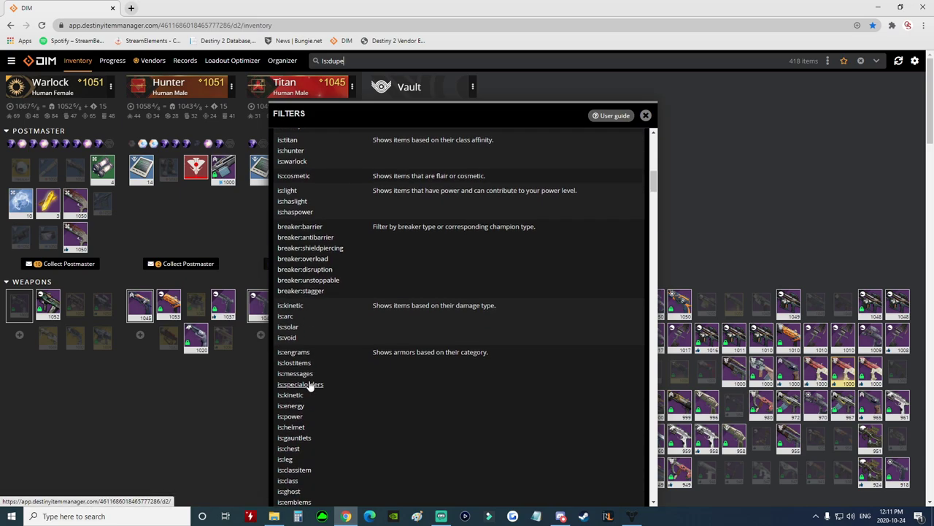
pyautogui.scroll(-3, 307, 387)
pyautogui.scroll(-1, 303, 391)
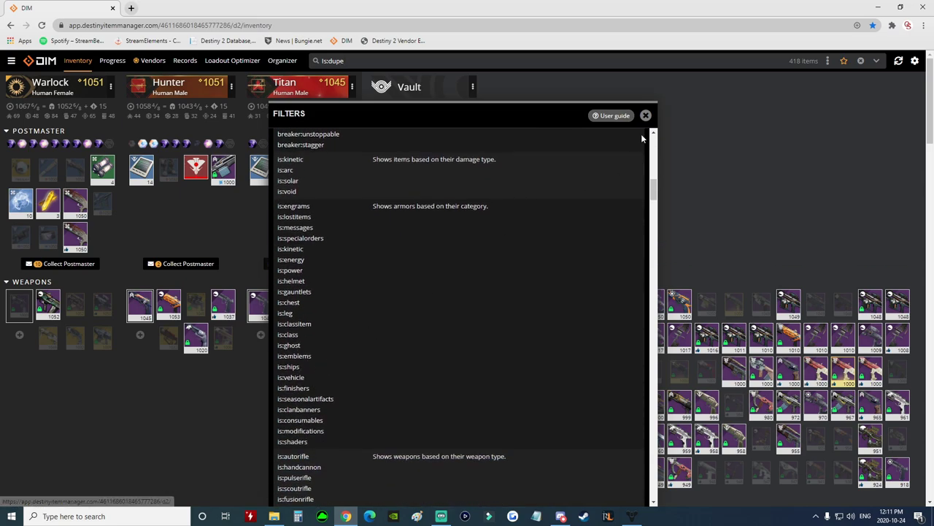
# - Filter the inventory with sunsetsafter:arrival and look over the matching weapons
pyautogui.click(299, 63)
pyautogui.write('sun')
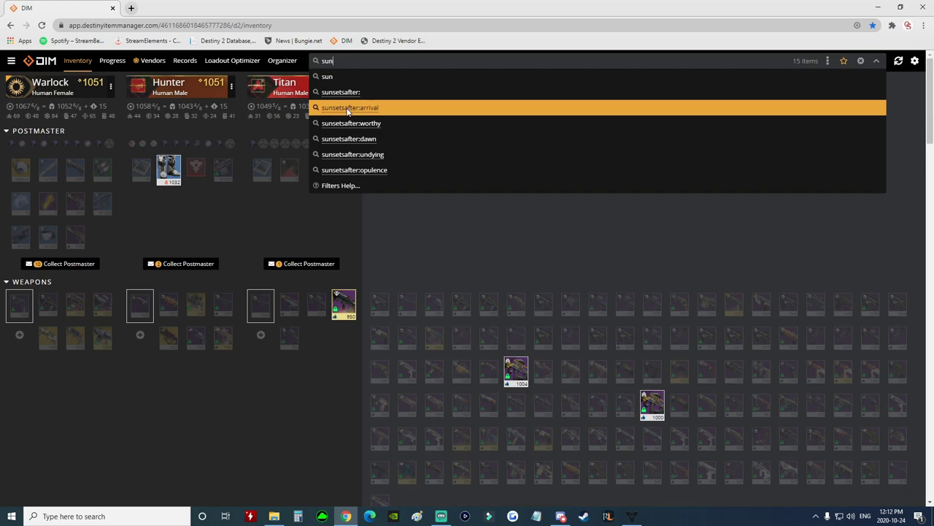
pyautogui.click(347, 111)
pyautogui.scroll(-2, 551, 166)
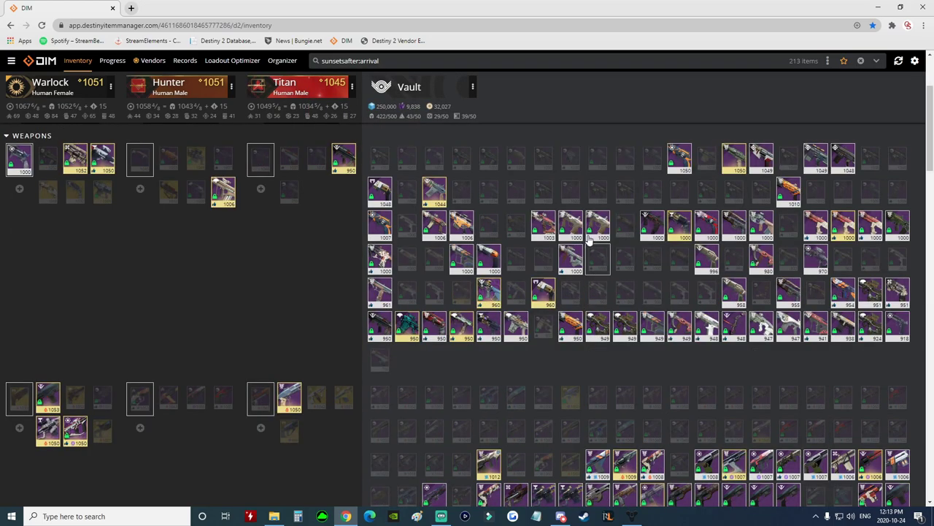
pyautogui.scroll(1, 466, 181)
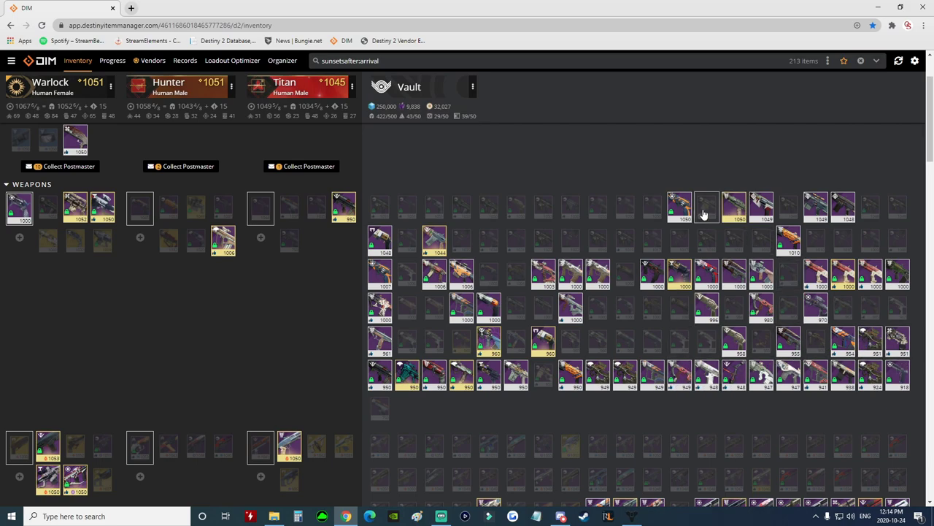
# - Open a comparison of the 951 Imperative scout rifle with its duplicates and inspect a perk on the 924 copy
pyautogui.click(867, 341)
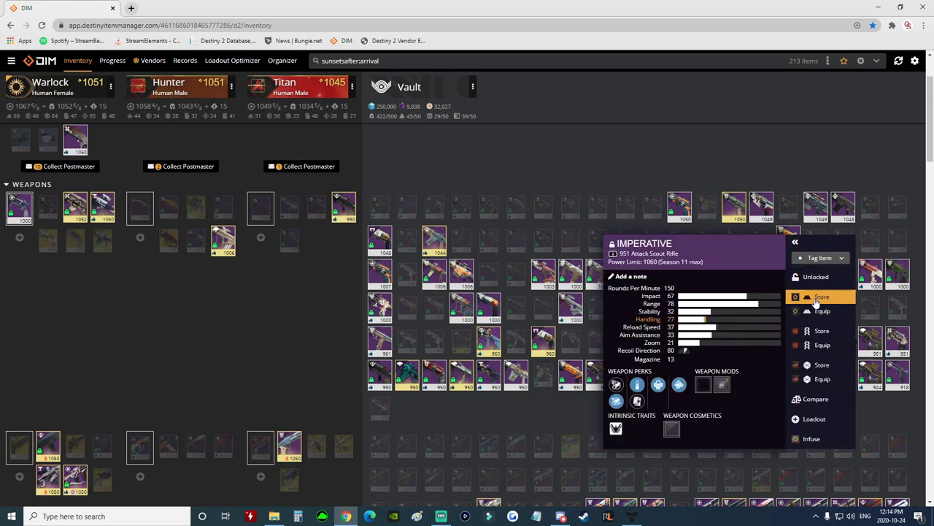
pyautogui.click(815, 400)
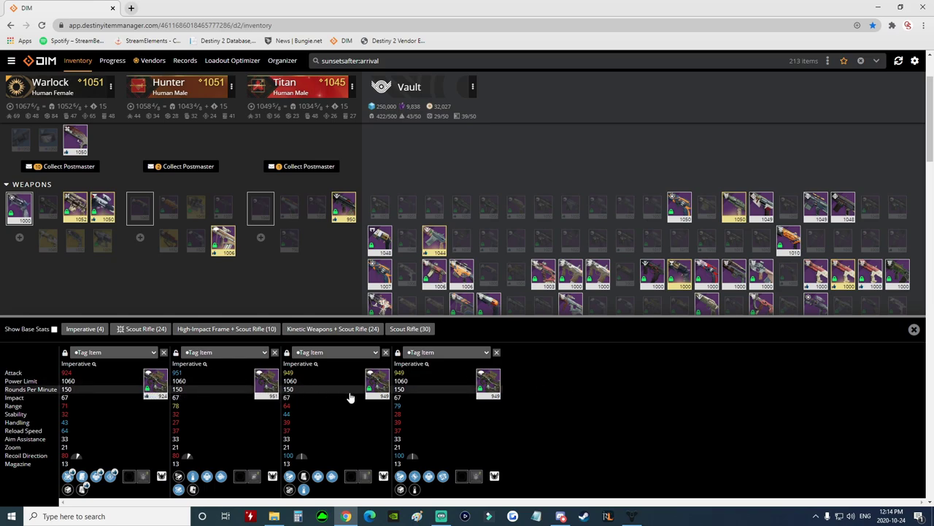
pyautogui.scroll(-2, 99, 478)
pyautogui.moveTo(71, 476)
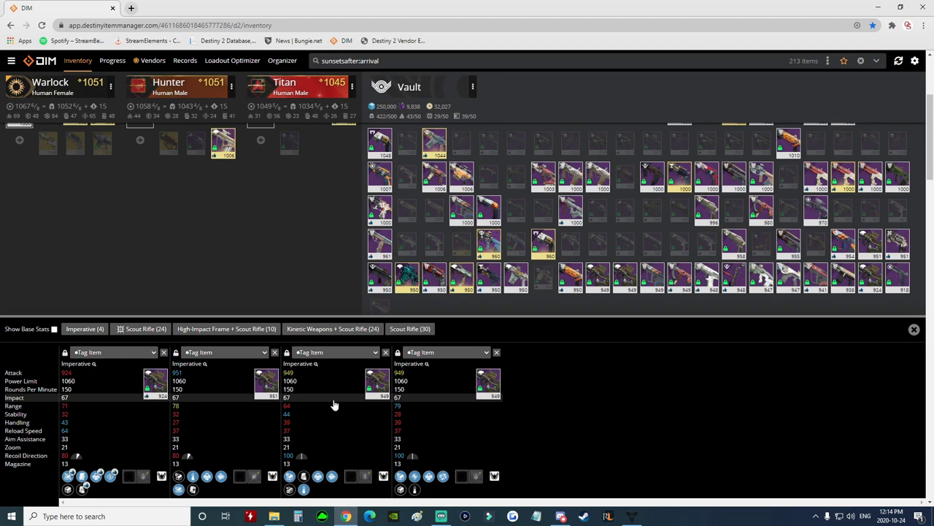
# - Tag all four Imperative scout rifles as Junk and close the comparison
pyautogui.click(150, 355)
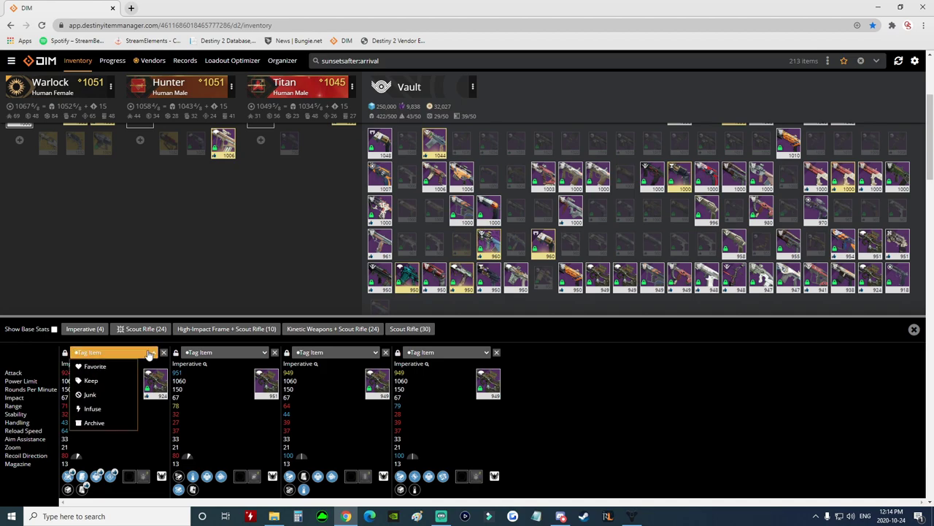
pyautogui.click(97, 399)
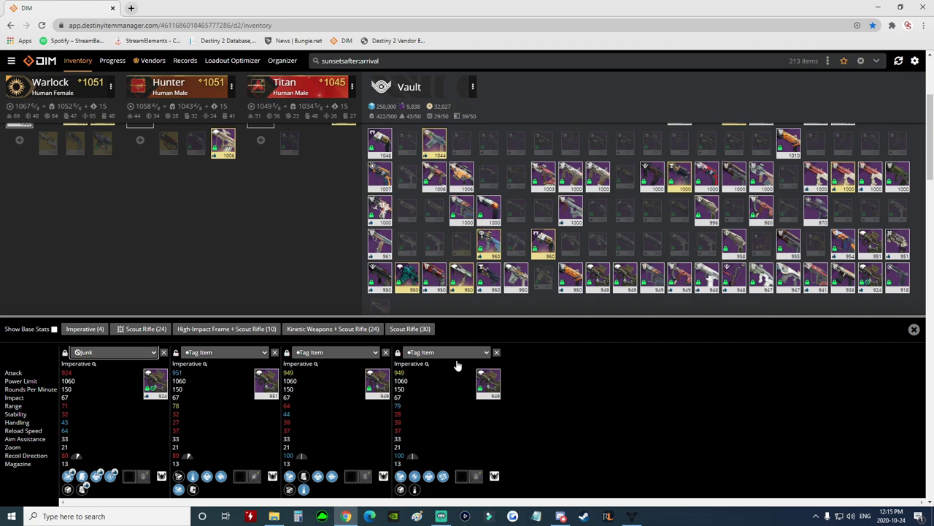
pyautogui.click(219, 356)
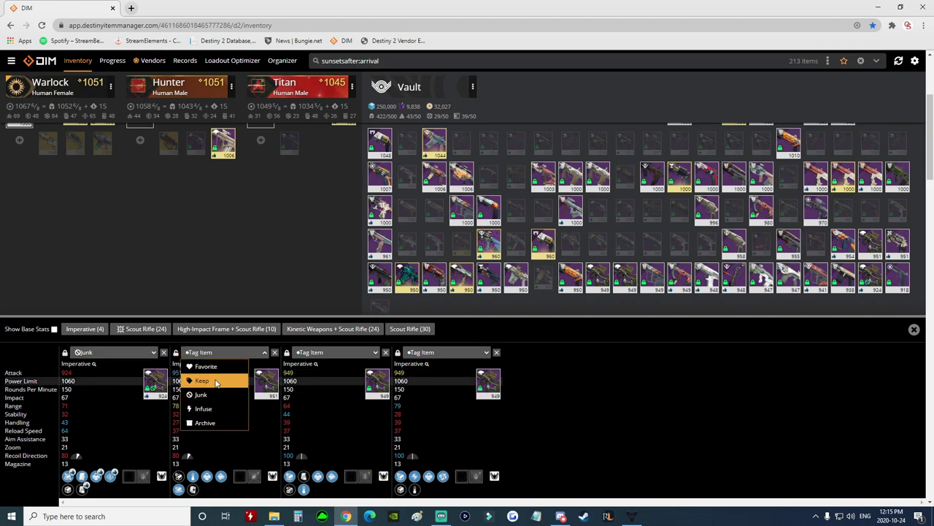
pyautogui.click(208, 394)
pyautogui.click(325, 352)
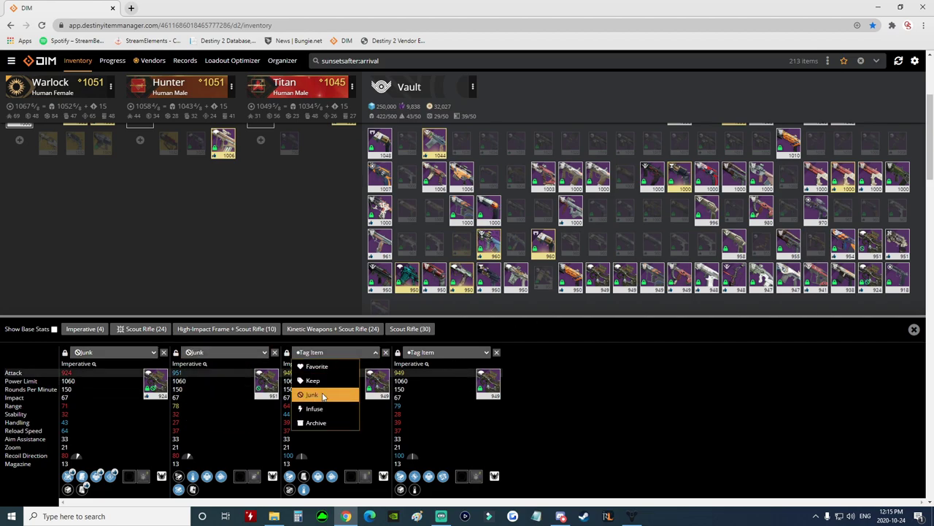
pyautogui.click(332, 395)
pyautogui.click(445, 352)
pyautogui.click(425, 395)
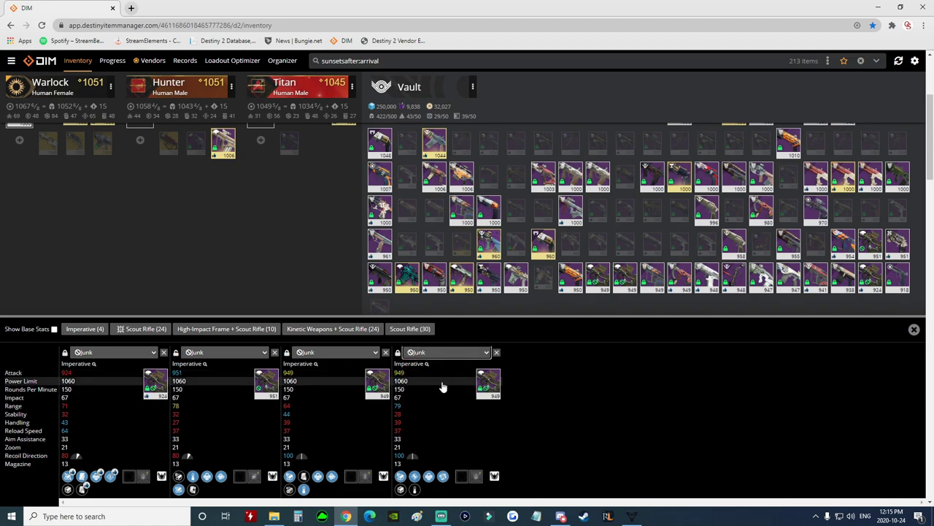
pyautogui.scroll(1, 708, 339)
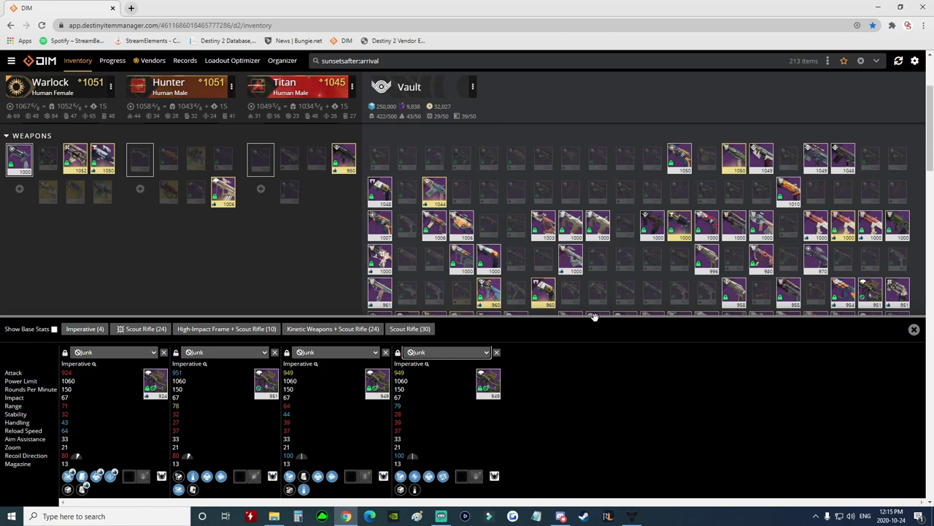
pyautogui.click(915, 330)
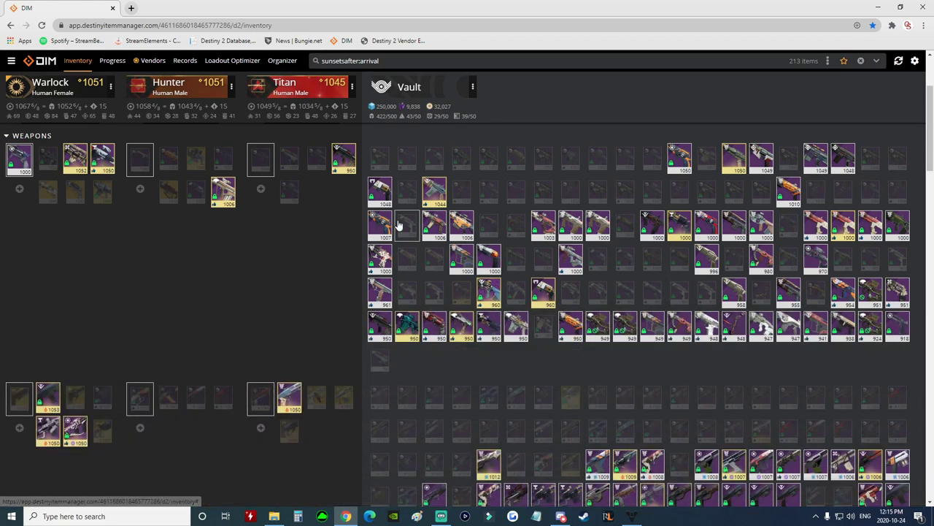
# - Move the Titan's four unequipped weapons from the first weapon slot into the vault
pyautogui.scroll(1, 237, 248)
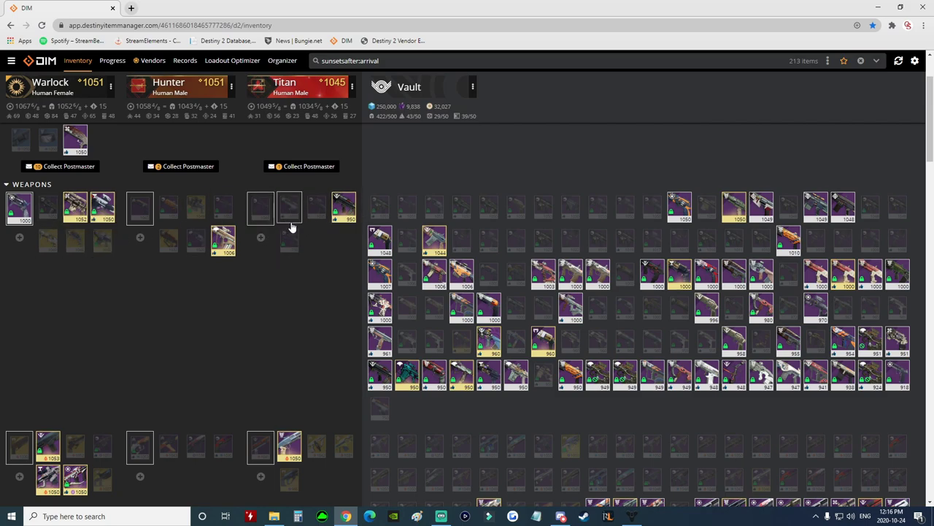
pyautogui.moveTo(288, 211); pyautogui.dragTo(404, 212)
pyautogui.moveTo(295, 211)
pyautogui.mouseDown()
pyautogui.moveTo(410, 221)
pyautogui.moveTo(292, 205)
pyautogui.moveTo(417, 215)
pyautogui.moveTo(294, 207)
pyautogui.moveTo(409, 207)
pyautogui.mouseUp()
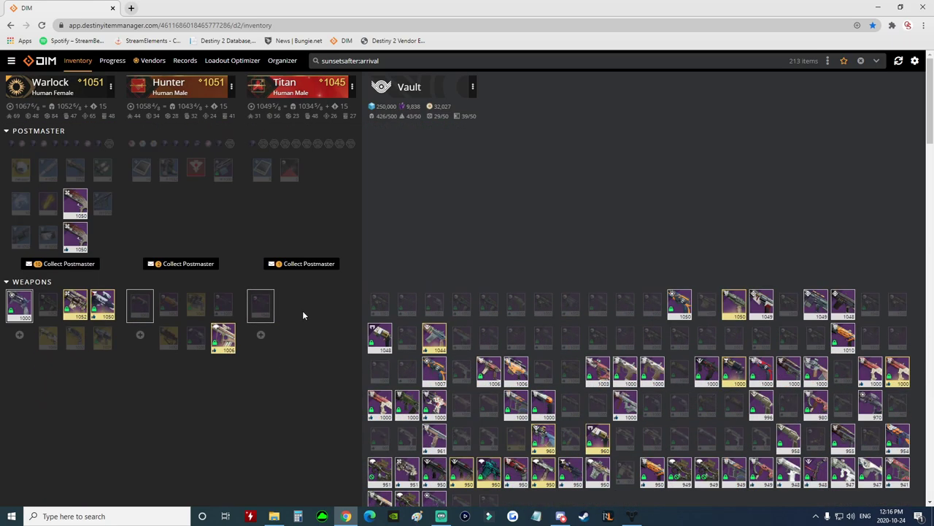
pyautogui.scroll(-1, 341, 338)
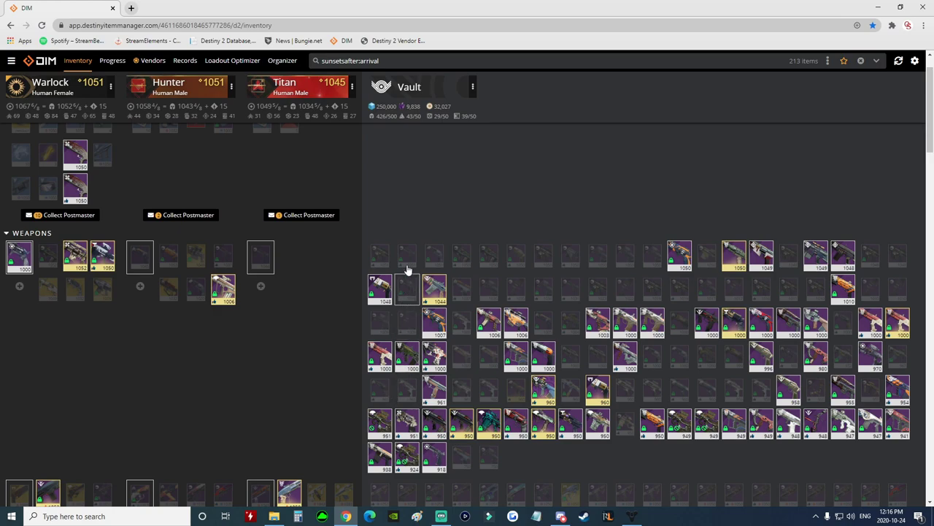
# - In the settings, sort items by Tag only, enabling Tag and disabling Name and Power level
pyautogui.click(916, 65)
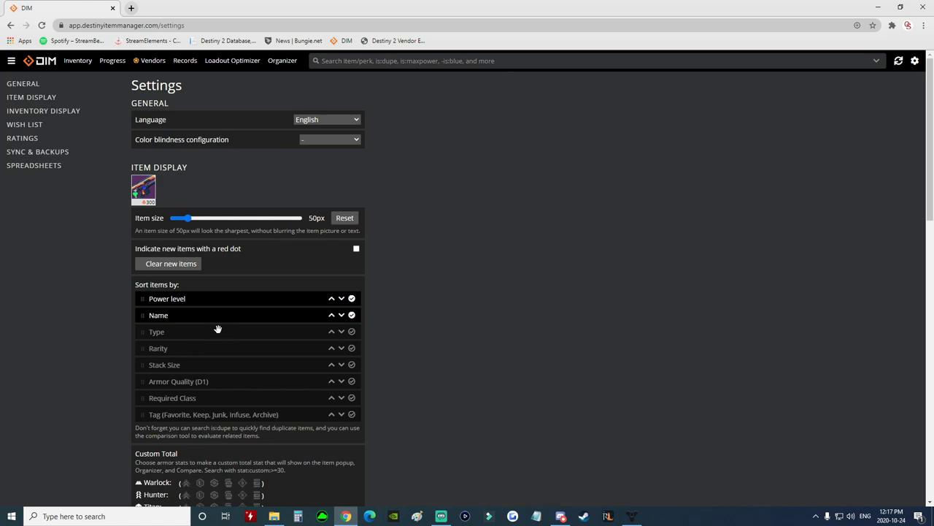
pyautogui.scroll(-2, 214, 328)
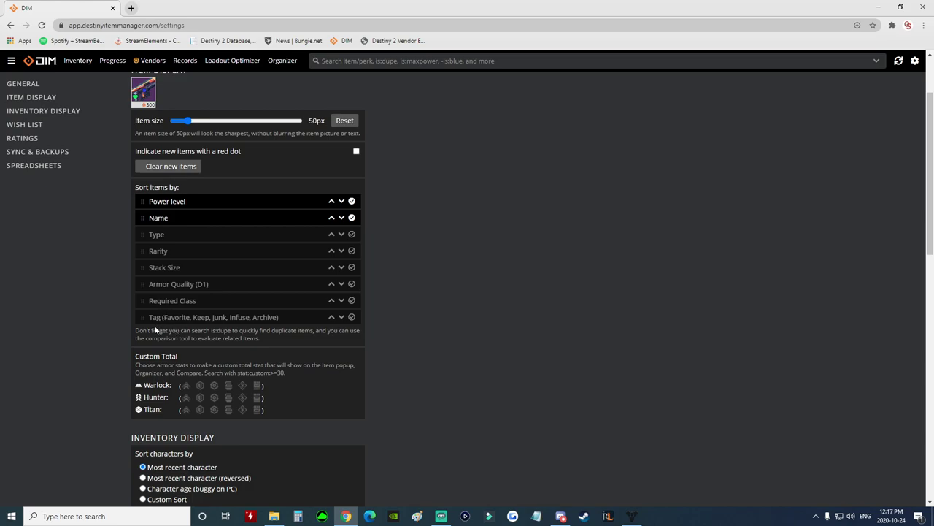
pyautogui.click(352, 318)
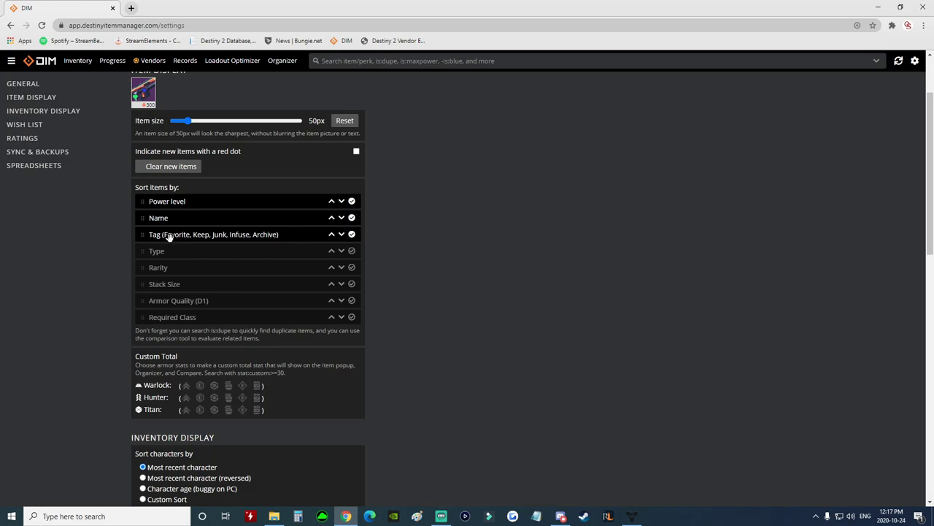
pyautogui.scroll(2, 246, 239)
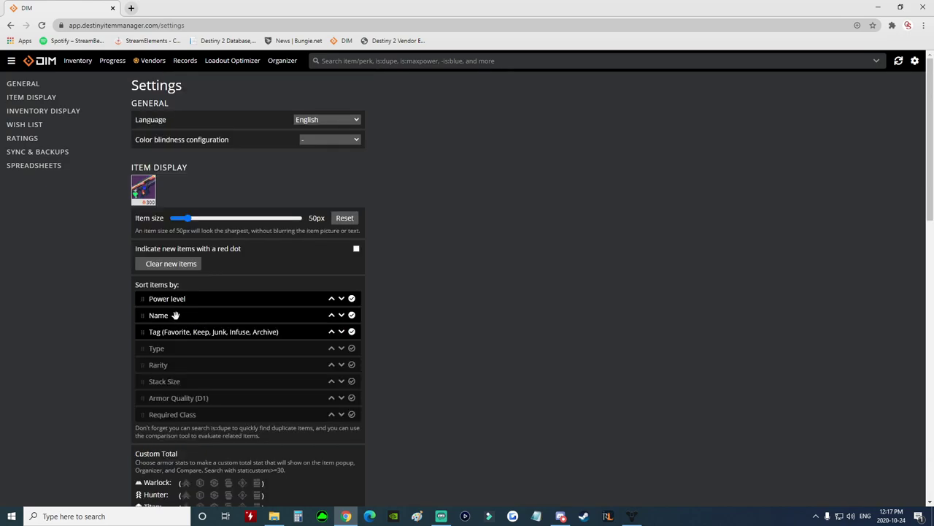
pyautogui.click(352, 315)
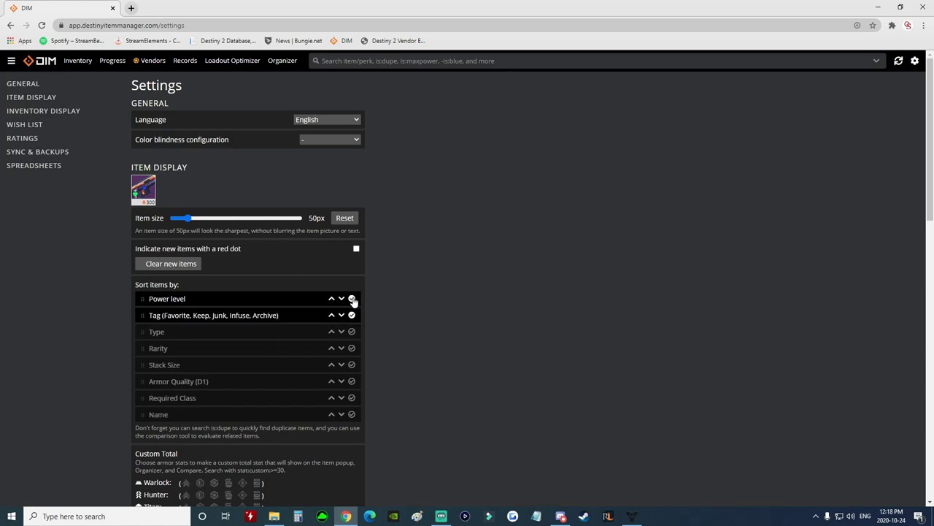
pyautogui.click(352, 298)
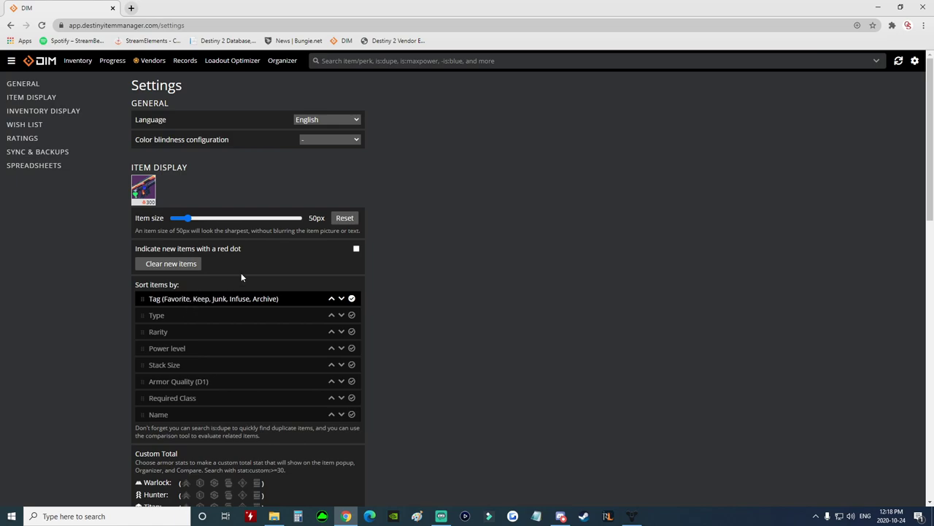
# - Return to the inventory and move the four junk-tagged Imperative scout rifles from the vault to the Titan
pyautogui.click(11, 60)
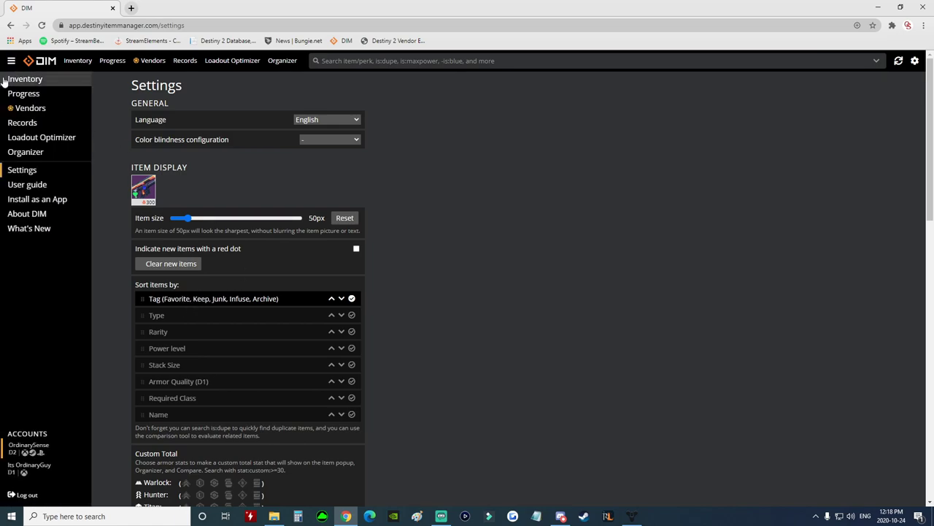
pyautogui.click(33, 81)
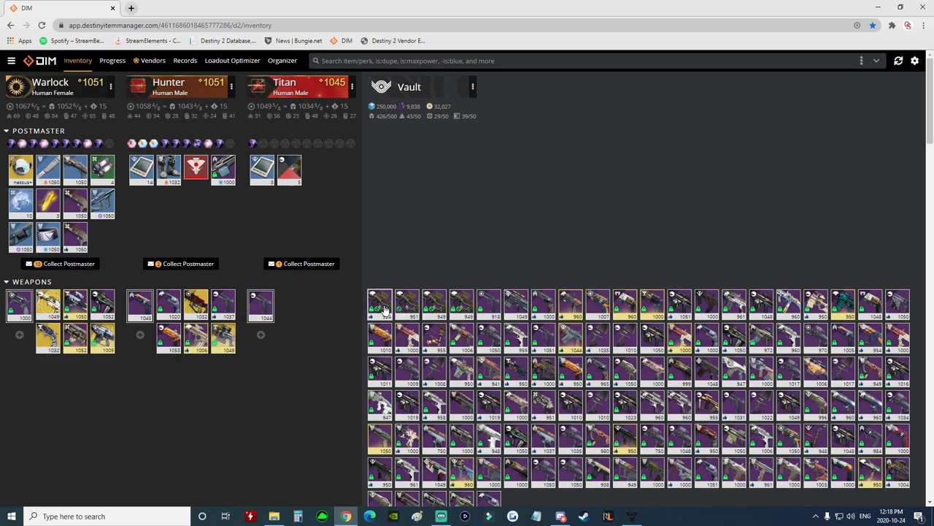
pyautogui.moveTo(385, 309); pyautogui.dragTo(310, 305)
pyautogui.moveTo(380, 307); pyautogui.dragTo(314, 305)
pyautogui.moveTo(379, 307); pyautogui.dragTo(290, 346)
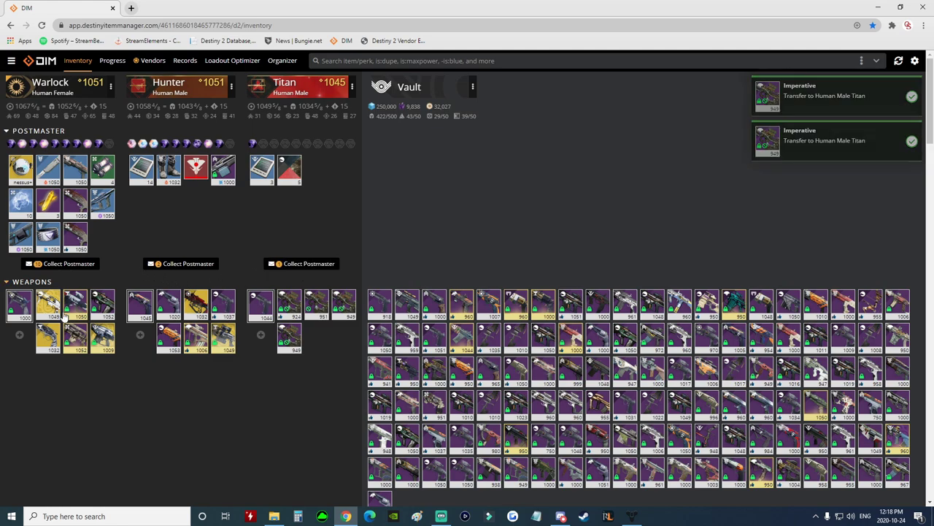
# - Transfer three Imperative scout rifles from the Titan to the Warlock's first weapon slot
pyautogui.moveTo(288, 339); pyautogui.dragTo(92, 358)
pyautogui.moveTo(267, 313); pyautogui.dragTo(80, 343)
pyautogui.moveTo(294, 308); pyautogui.dragTo(111, 365)
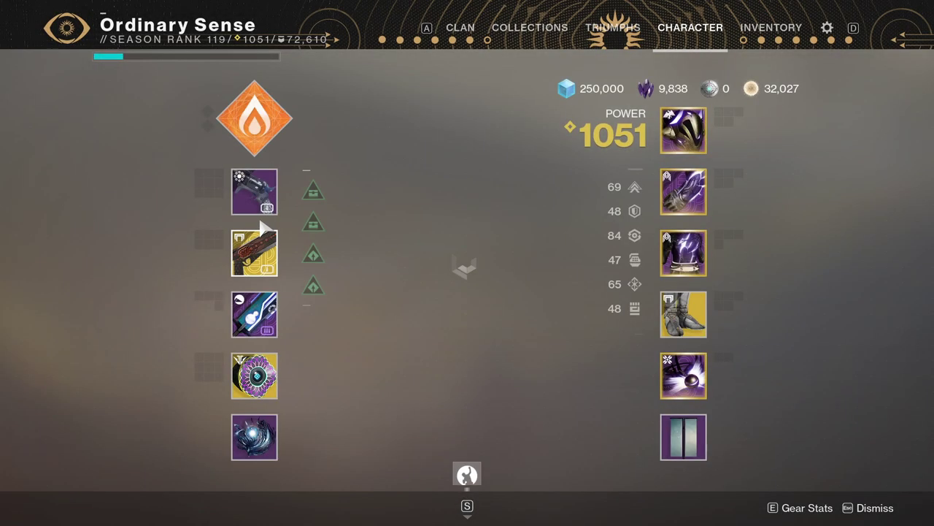
# - In Destiny 2, dismantle the three Imperative scout rifles among the Warlock's kinetic weapons, unlocking any locked copy
pyautogui.click(260, 210)
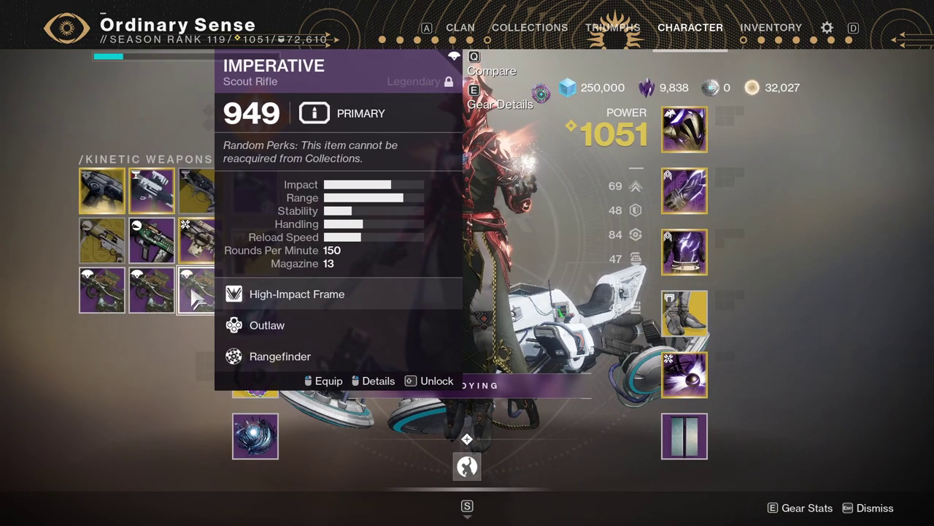
pyautogui.press('f')
pyautogui.press('f')
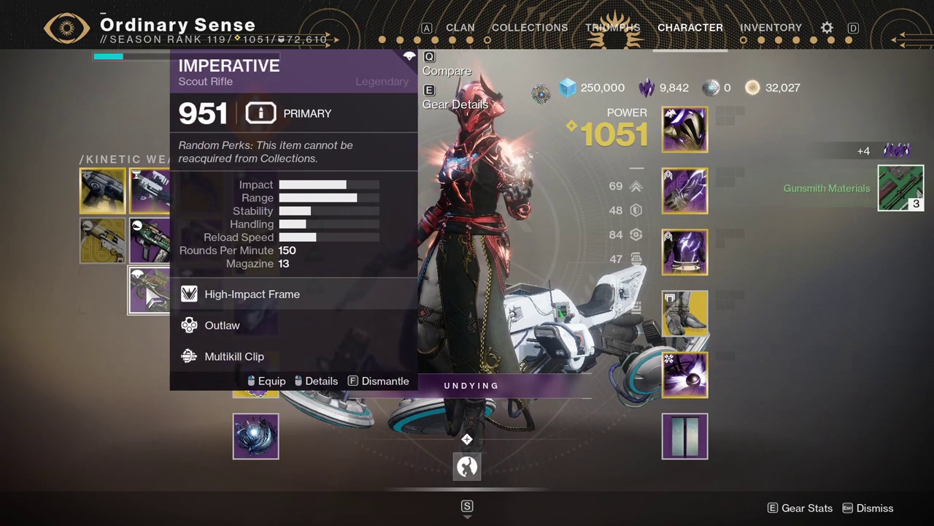
pyautogui.press('f')
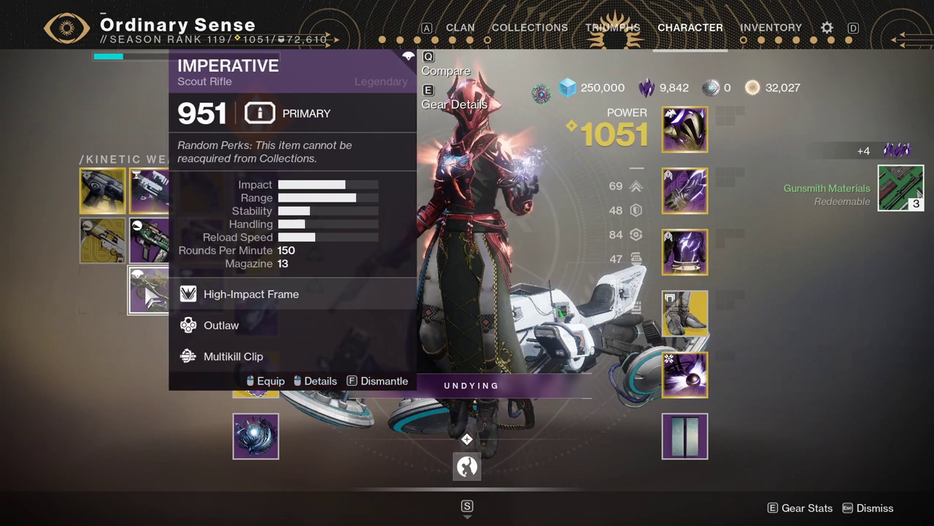
pyautogui.press('f')
pyautogui.press('f')
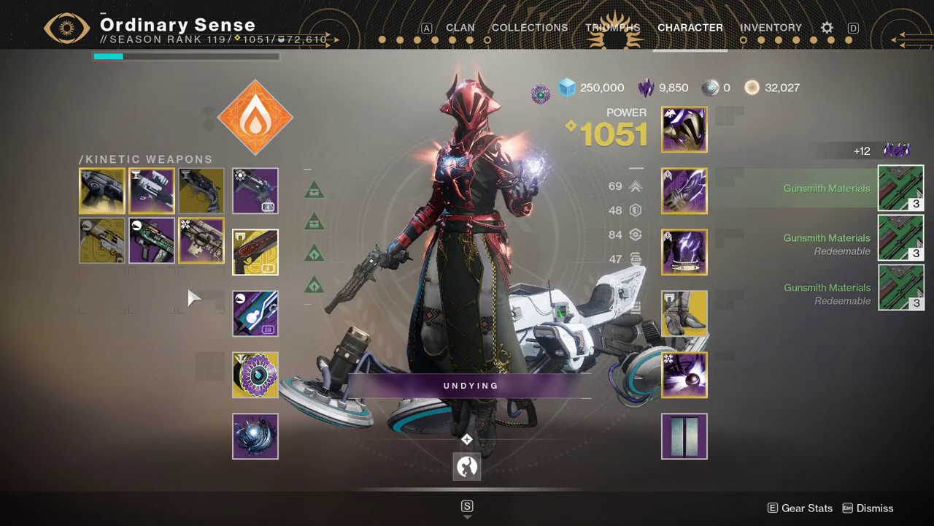